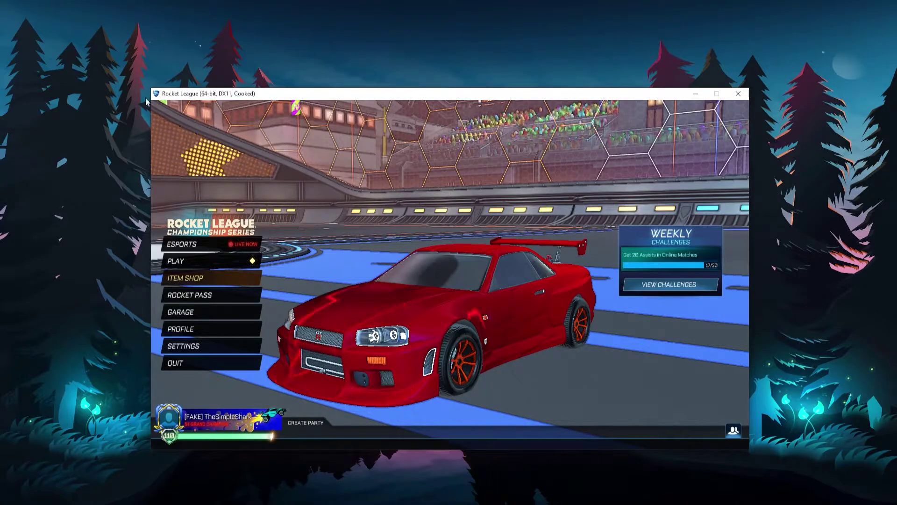
- Move the Rocket League window into the upper-left corner of the desktop and close the BakkesMod injector
drag(176, 96, 33, 7)
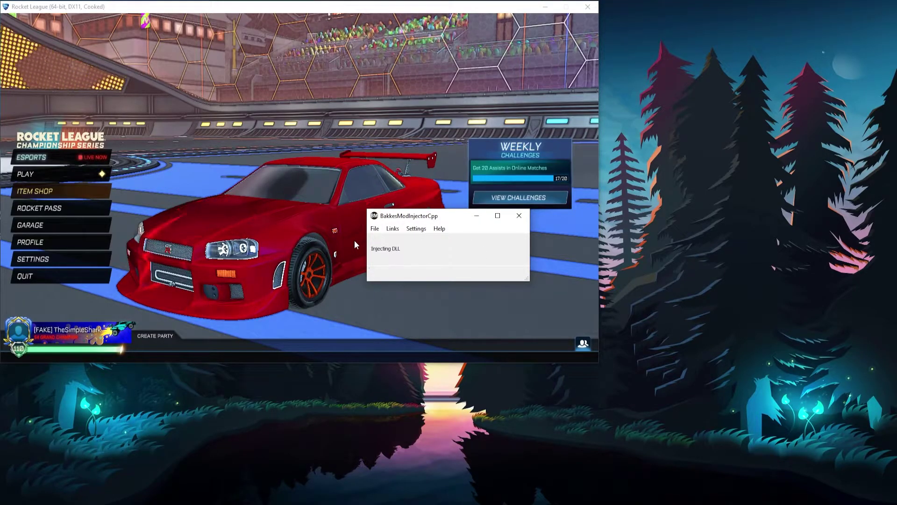
click(519, 216)
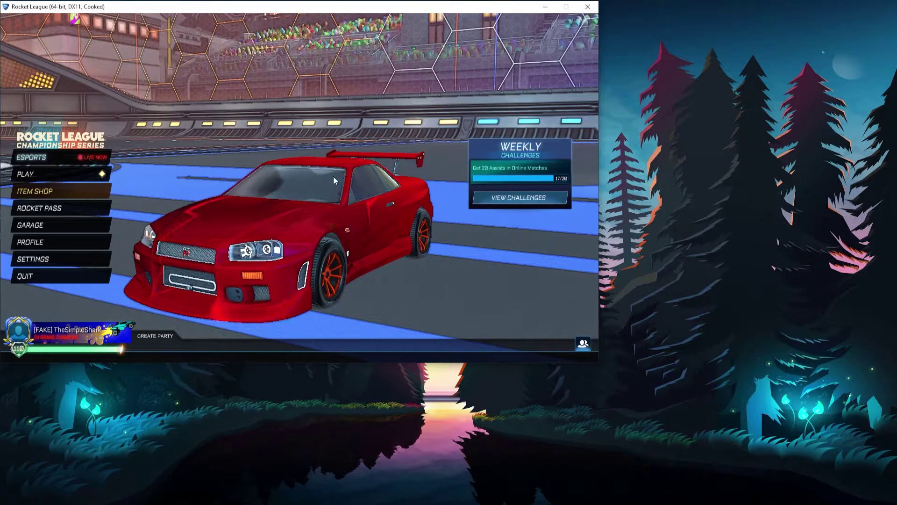
- Check that BakkesMod is loaded in the first game instance by showing and hiding its settings overlay
key(F2)
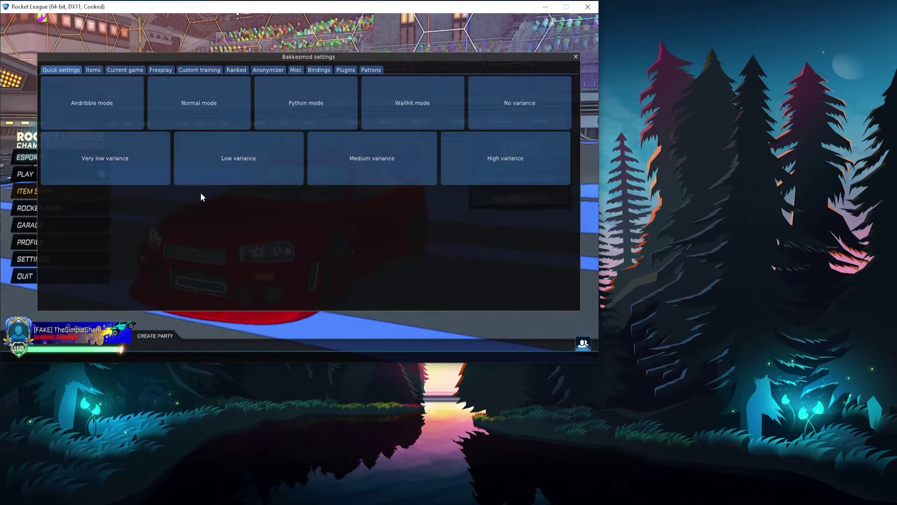
key(F2)
click(639, 213)
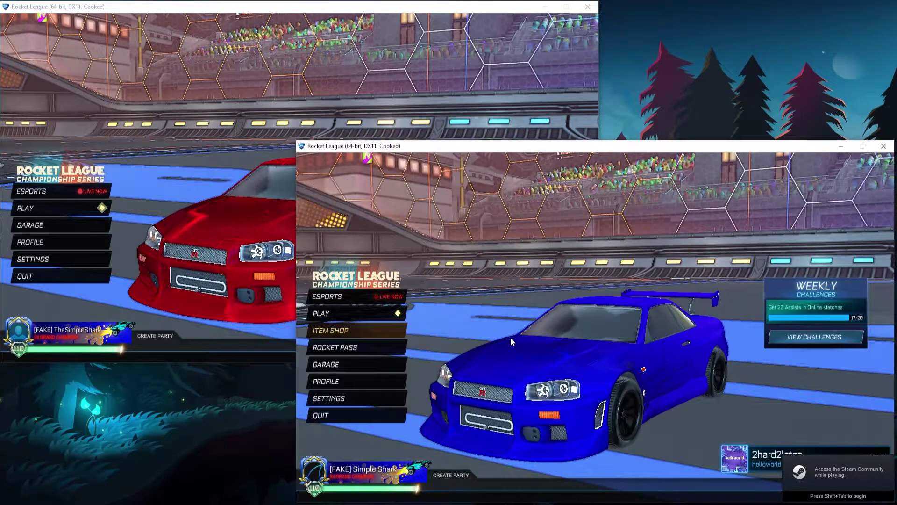
- Open the dll folder inside the BakkesMod folder from the BakkesMod injector, and close the injector
click(460, 504)
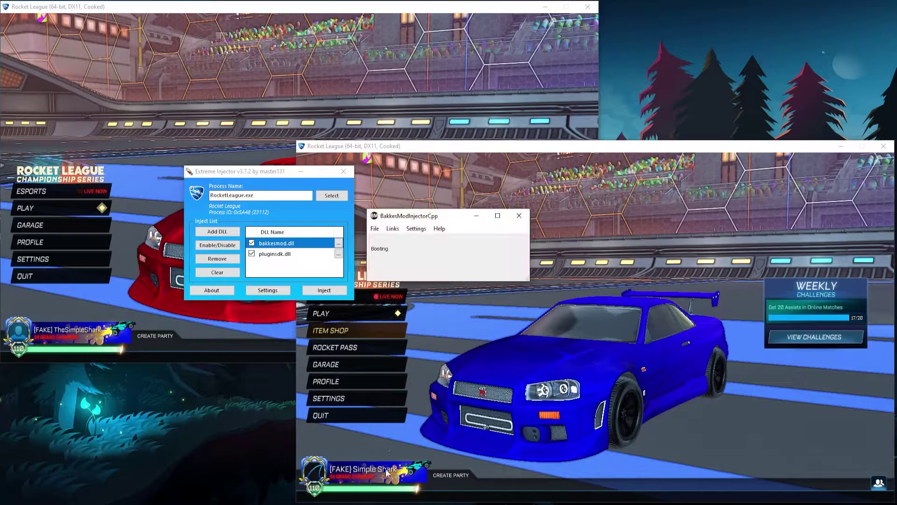
click(375, 229)
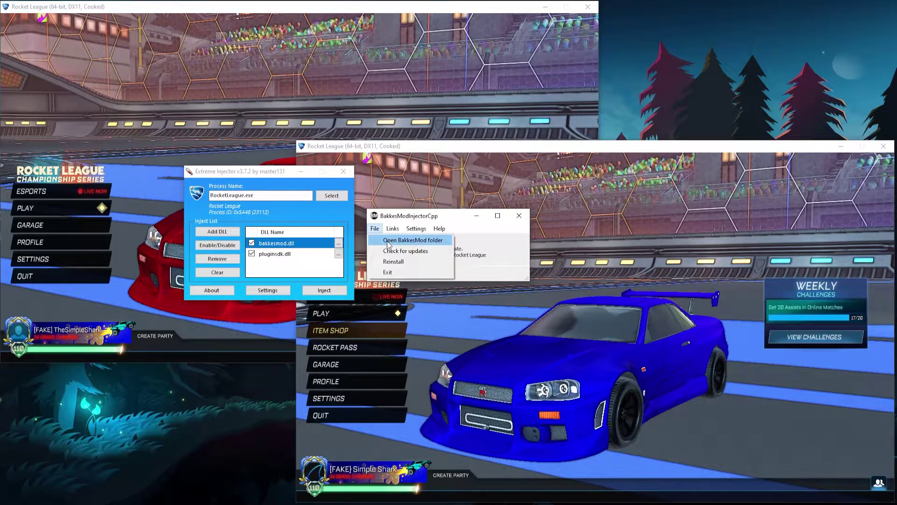
click(387, 244)
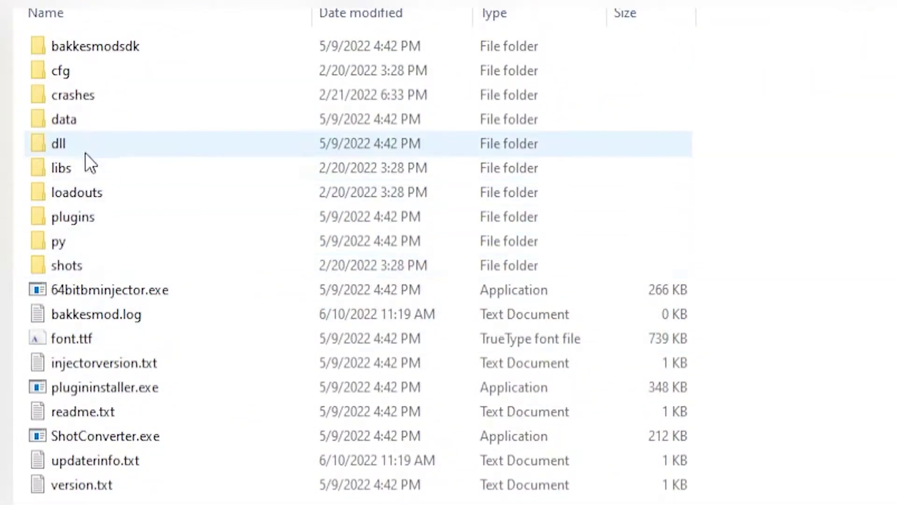
double_click(84, 148)
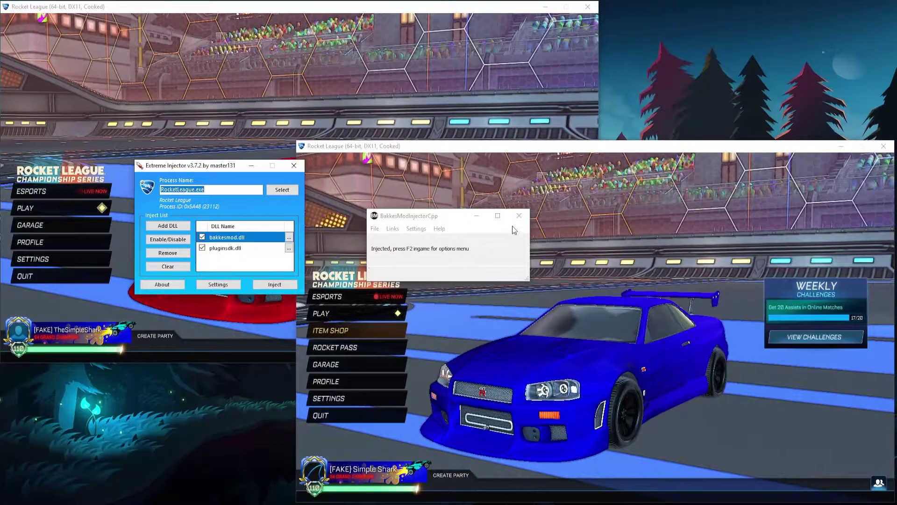
click(518, 215)
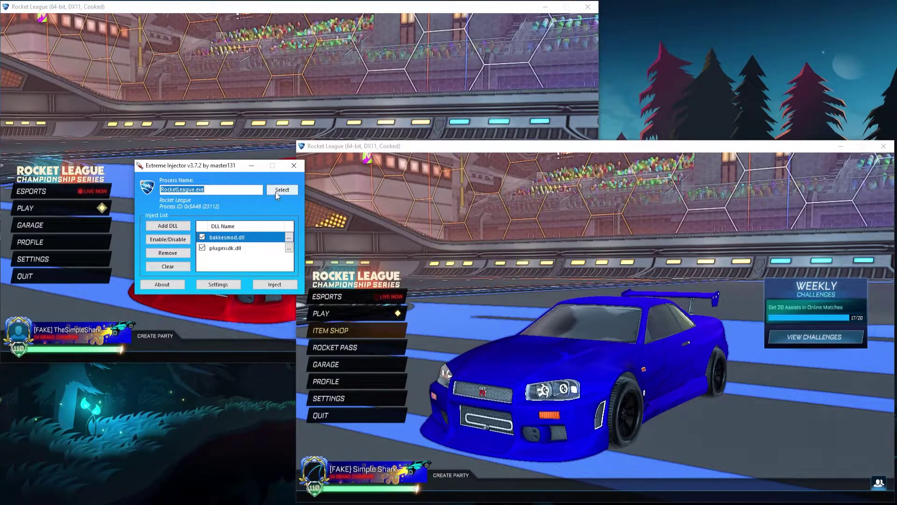
- Choose the 00005104-Rocket League window as the target in Extreme Injector and inject bakkesmod.dll and pluginsdk.dll into it
click(272, 191)
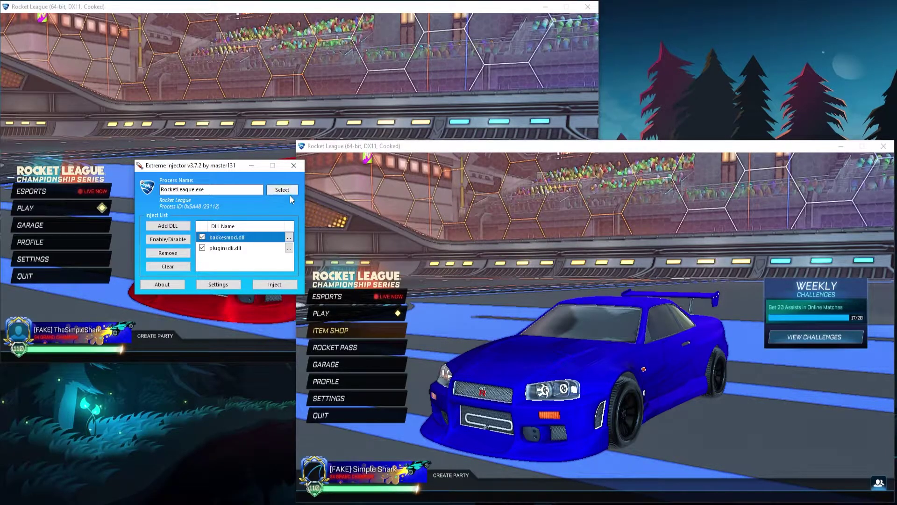
click(289, 192)
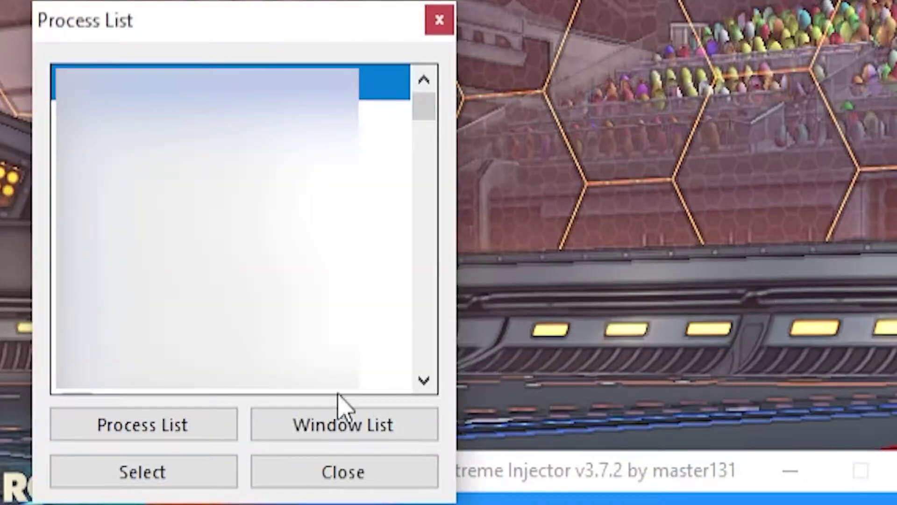
click(307, 429)
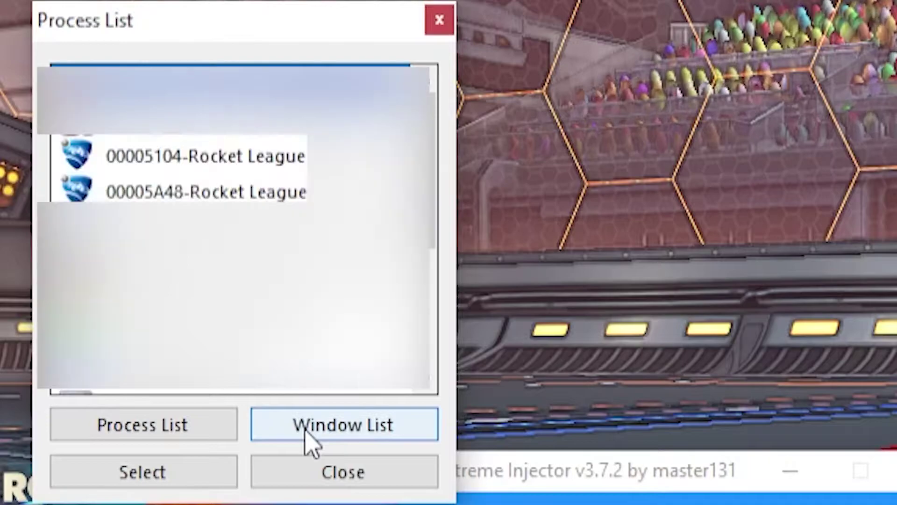
click(143, 160)
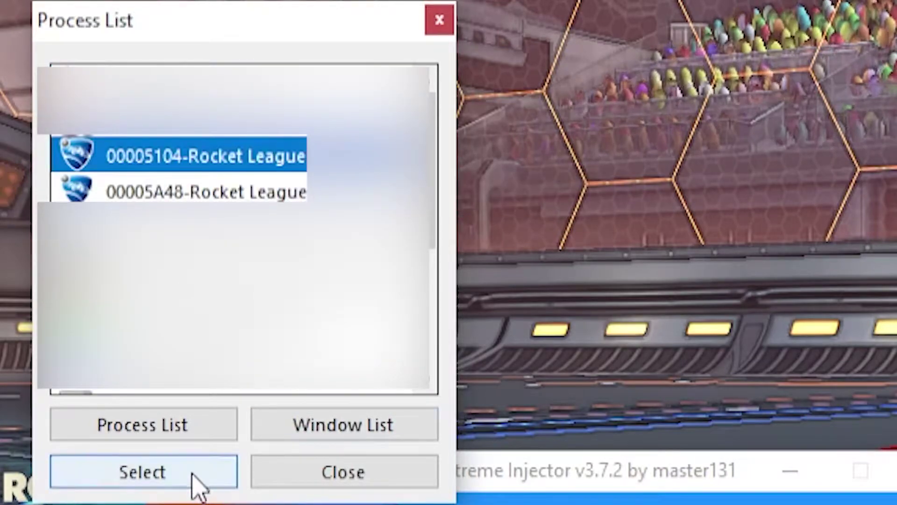
click(195, 481)
click(256, 286)
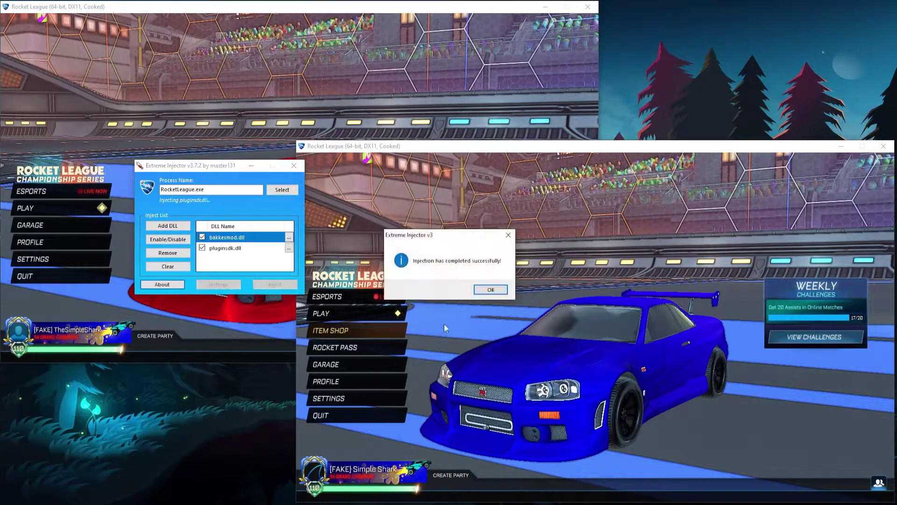
click(497, 289)
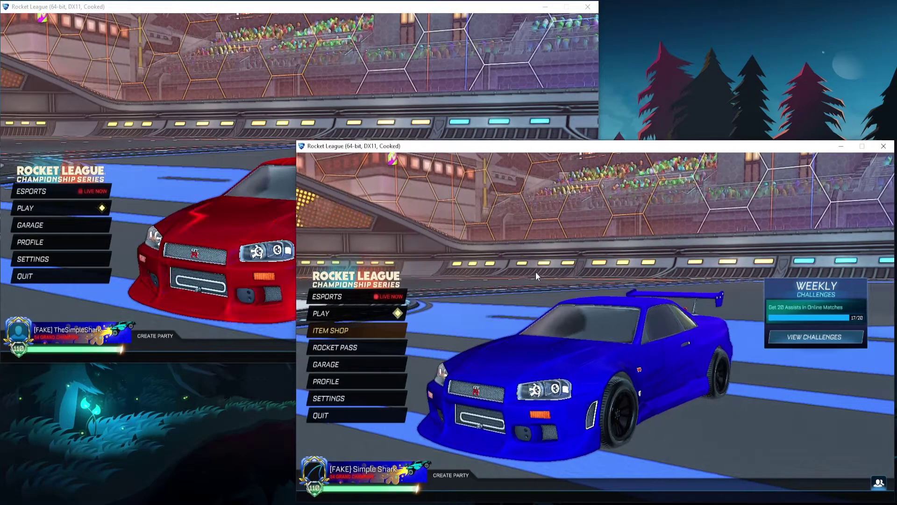
- Check the BakkesMod settings overlay in both Rocket League instances, and close it in each
key(F2)
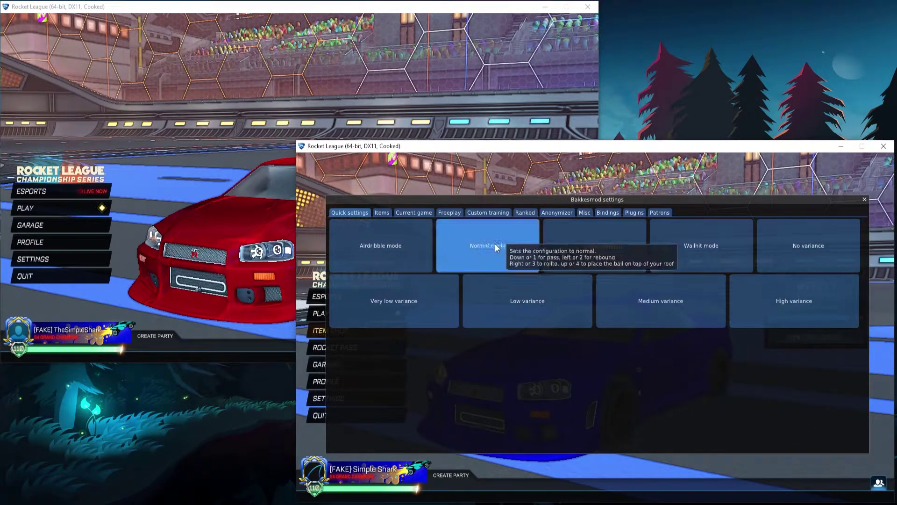
key(F2)
click(283, 204)
key(F2)
click(834, 296)
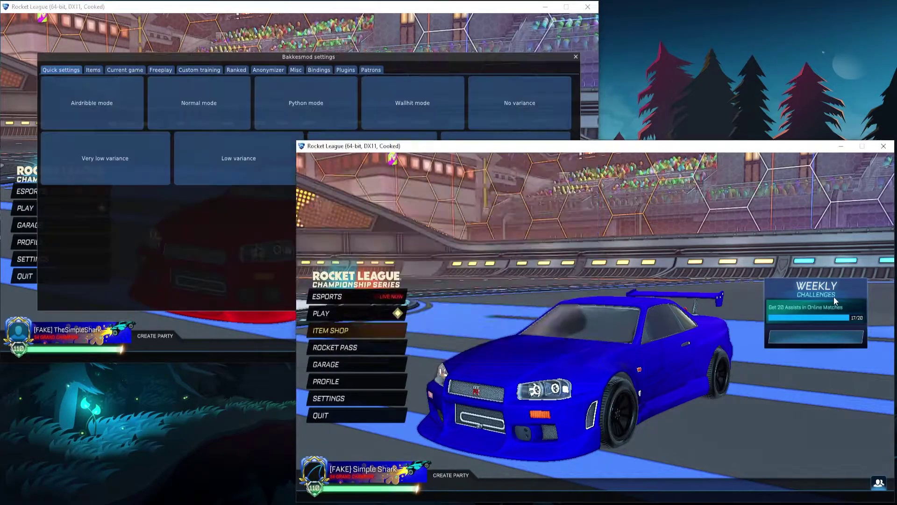
key(F2)
key(F2)
key(Escape)
click(279, 209)
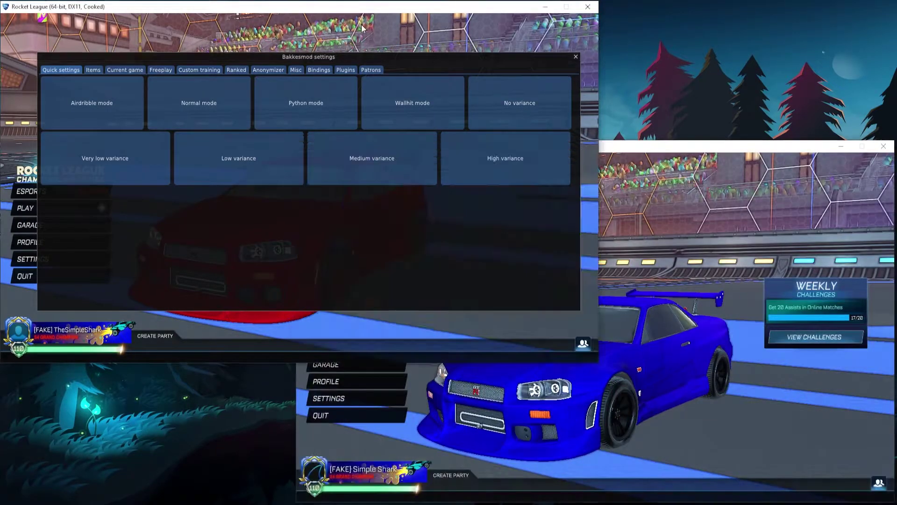
key(F2)
click(460, 377)
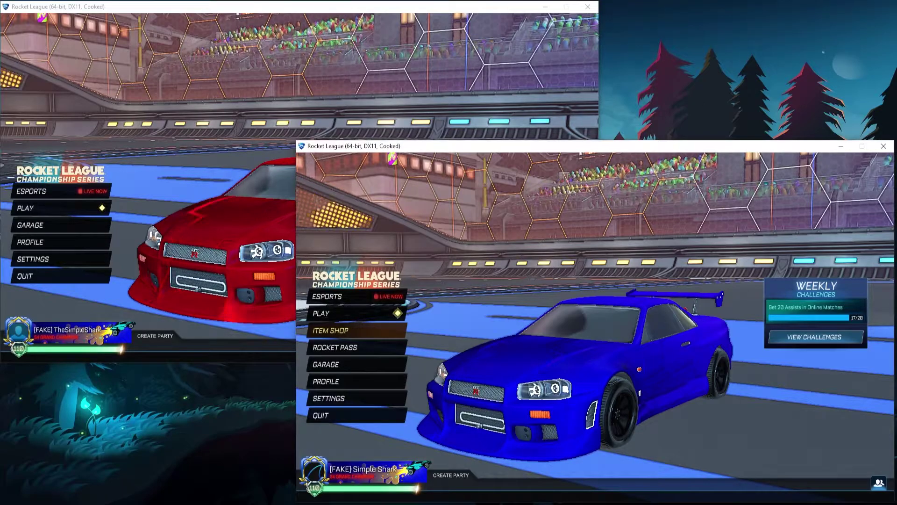
- Run ipconfig in a Command Prompt to look up the computer's local IP address
text(cmd)
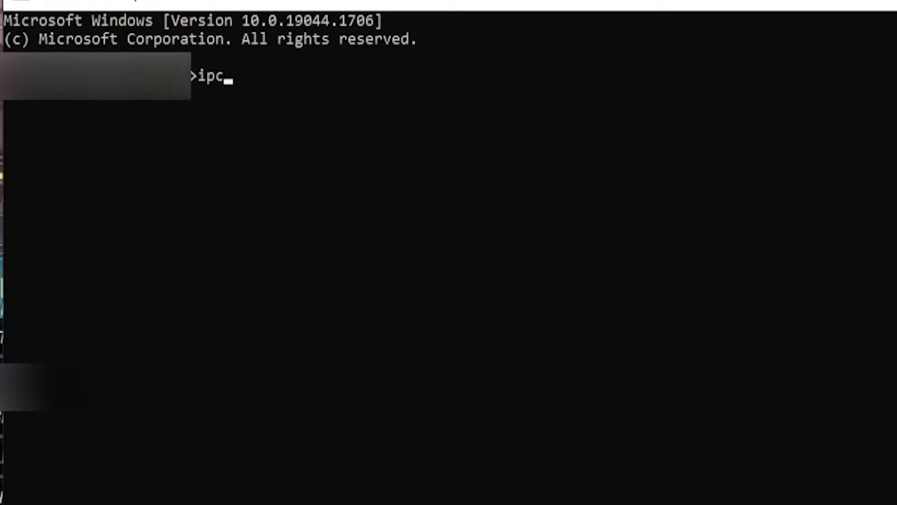
text(g)
key(Return)
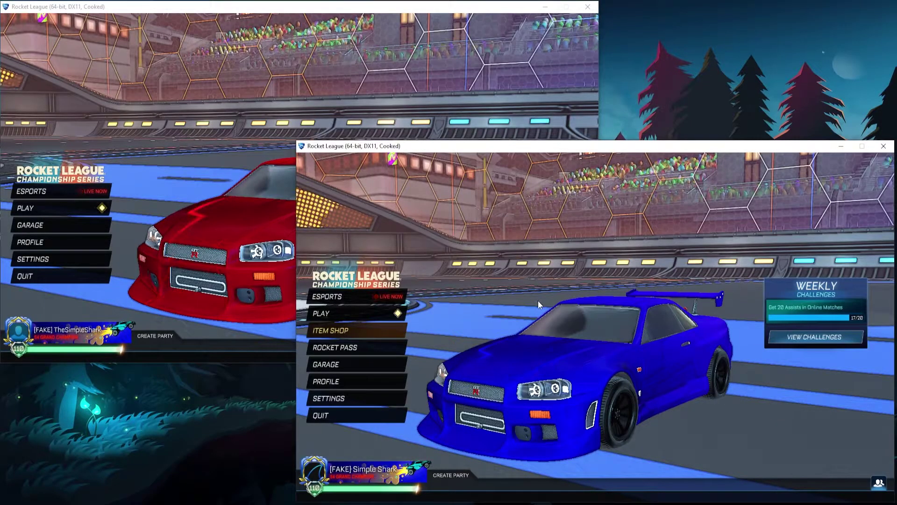
- Host a local Soccar match on Champions Field (NFL) with Rocket Plugin in the red car's game instance
click(343, 49)
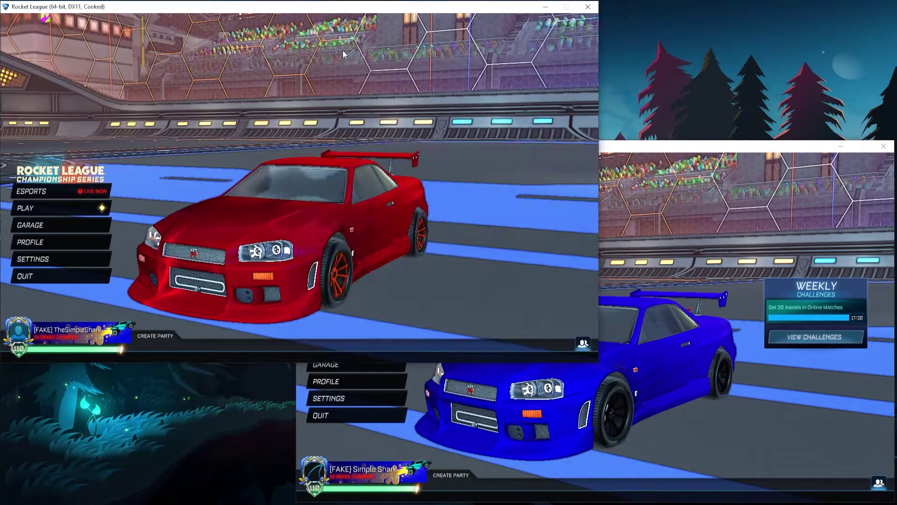
key(Home)
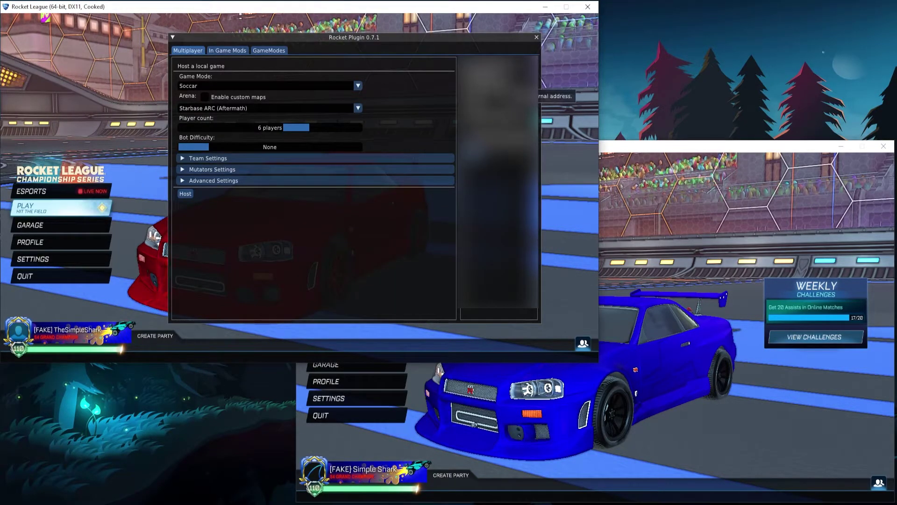
click(188, 109)
text(chal)
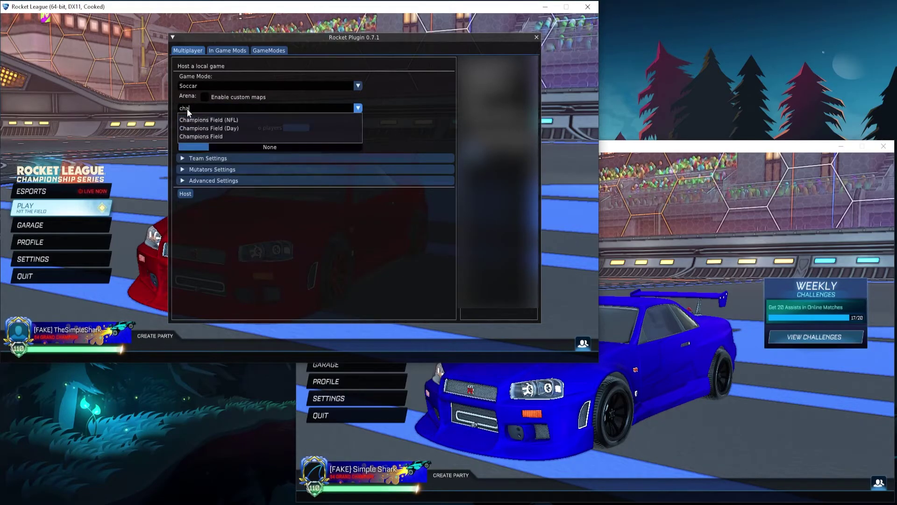
click(216, 121)
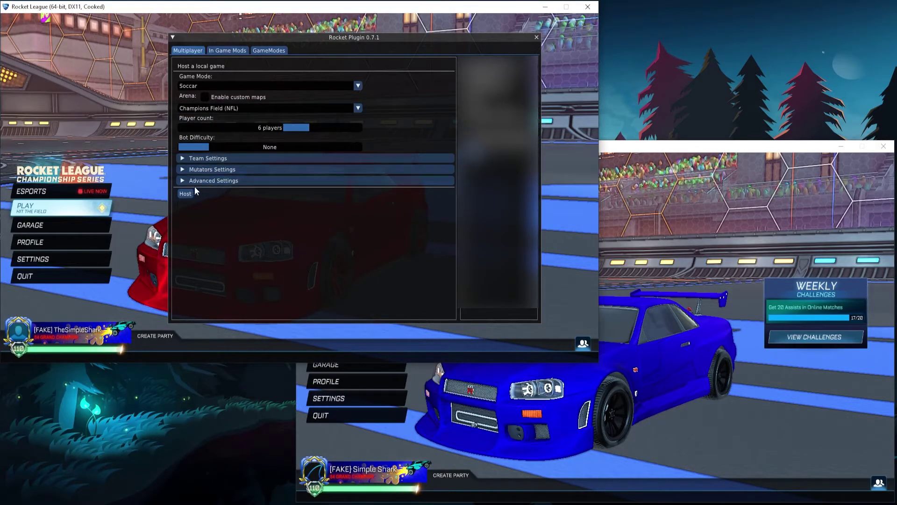
click(192, 193)
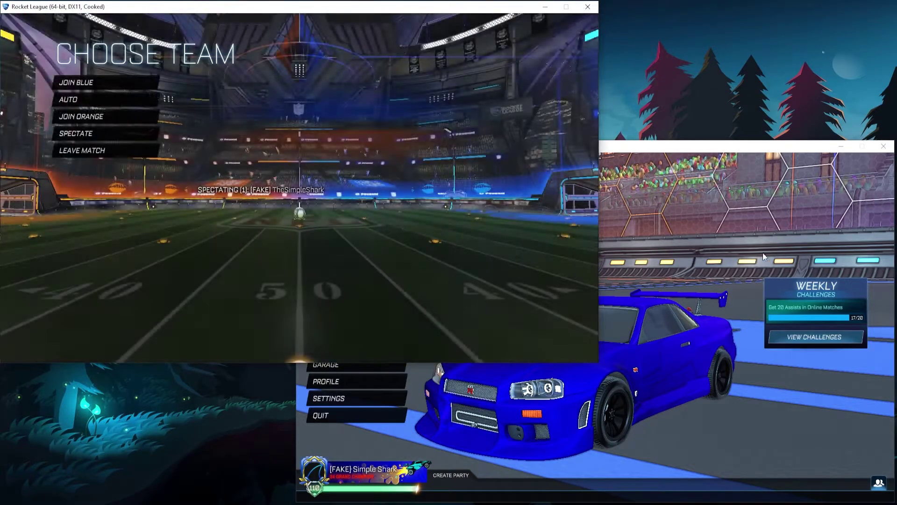
- Join the hosted local match from the blue car's game instance using Rocket Plugin
click(717, 232)
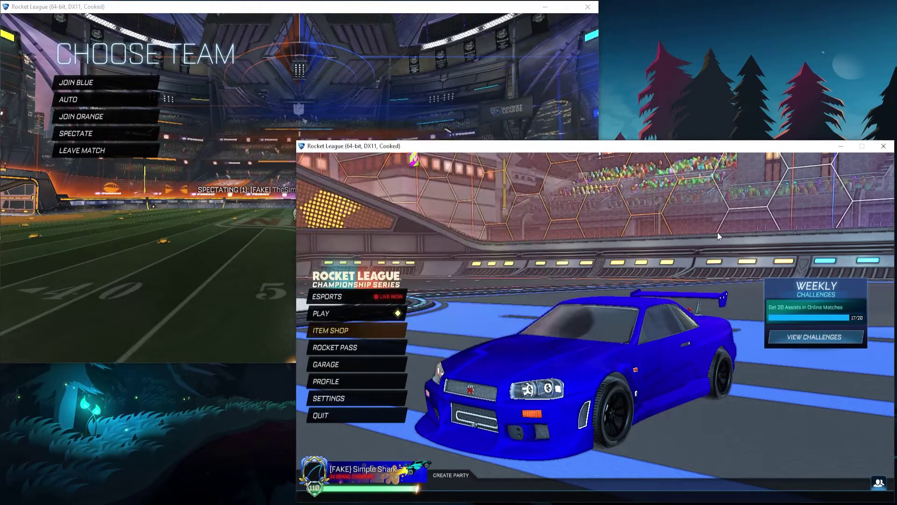
key(Home)
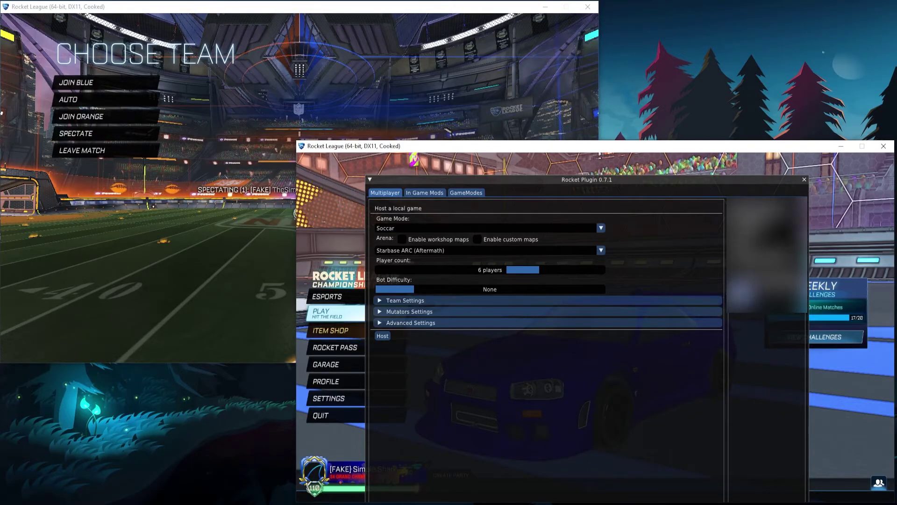
click(739, 293)
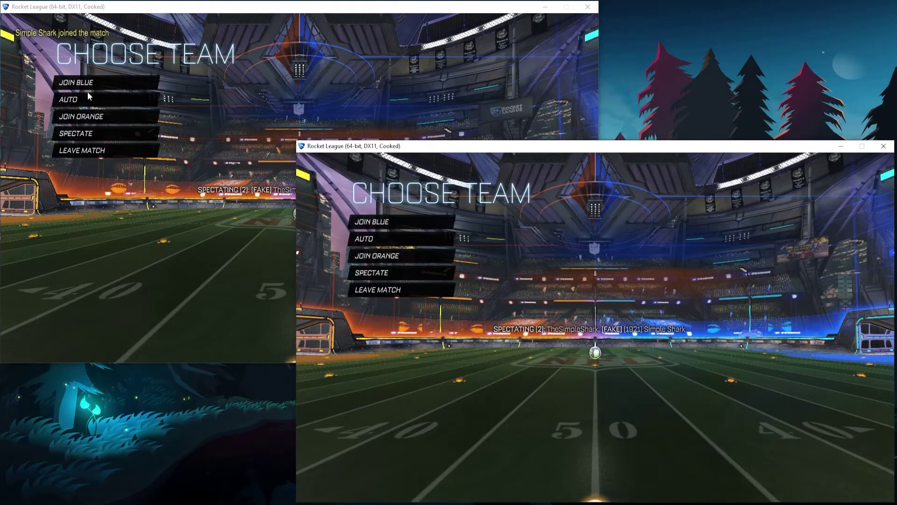
- Join the blue team in the hosting game instance and the orange team in the second instance
click(89, 87)
key(alt+Tab)
click(397, 256)
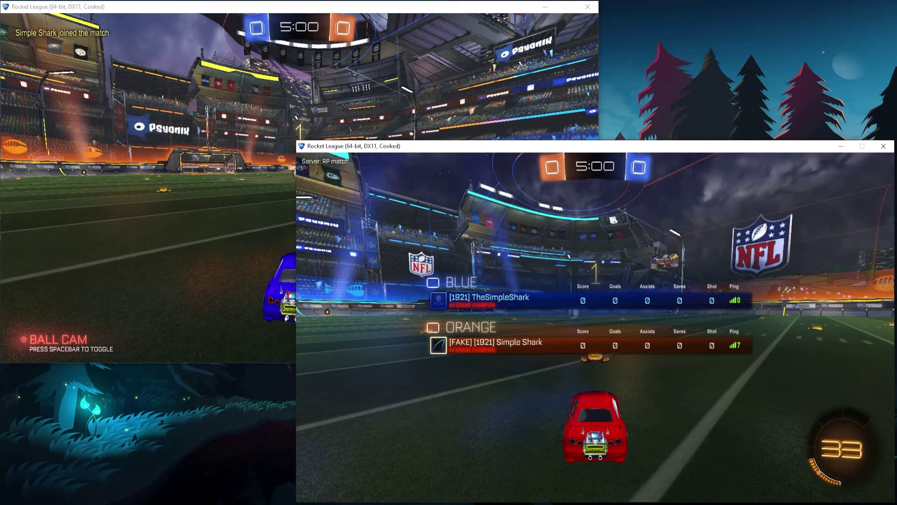
- Drive the orange team's car around the arena in the second instance, chasing and hitting the ball with ball cam toggled
key(w)
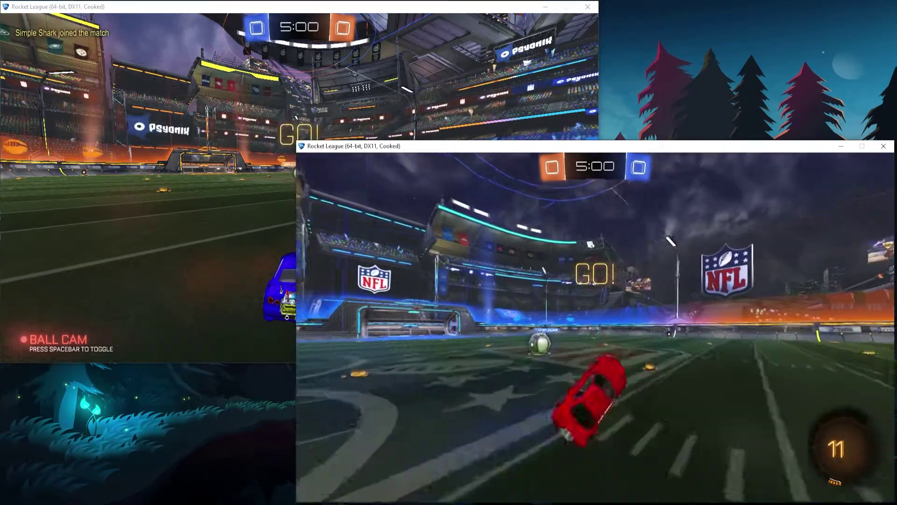
key(a)
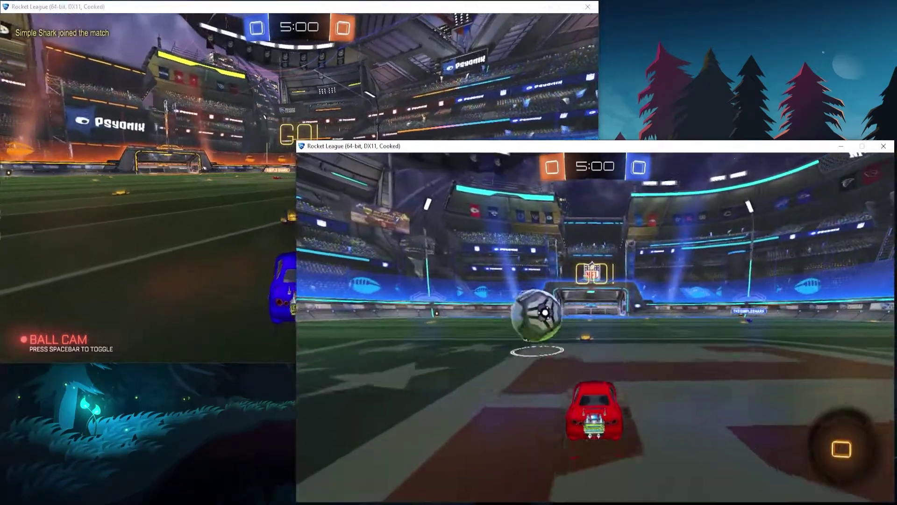
key(a)
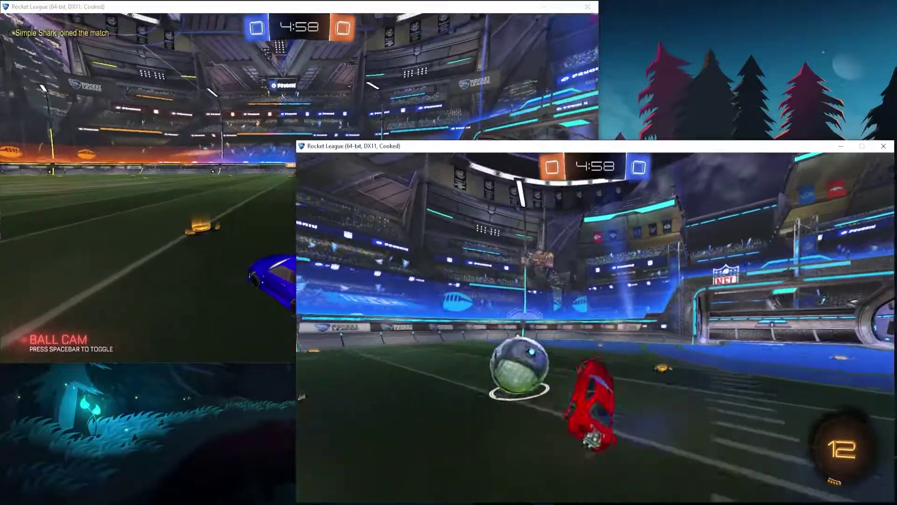
key(w)
key(space)
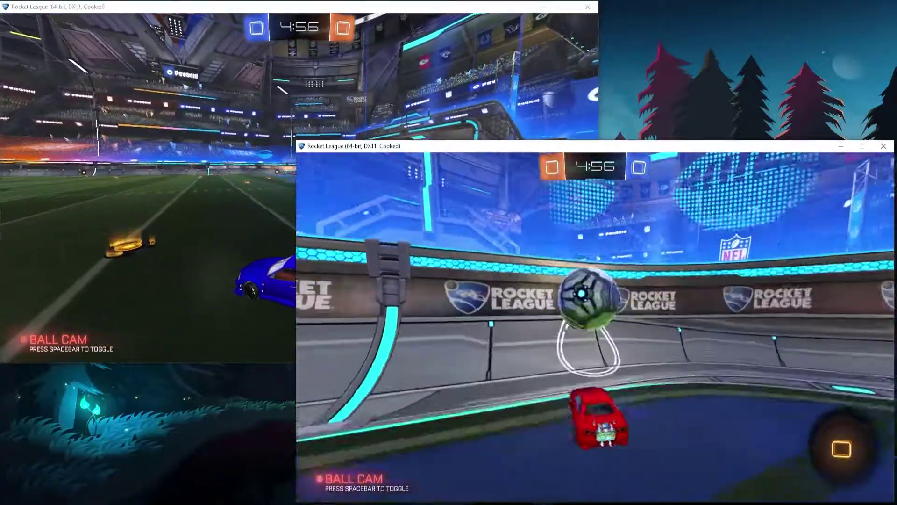
key(w)
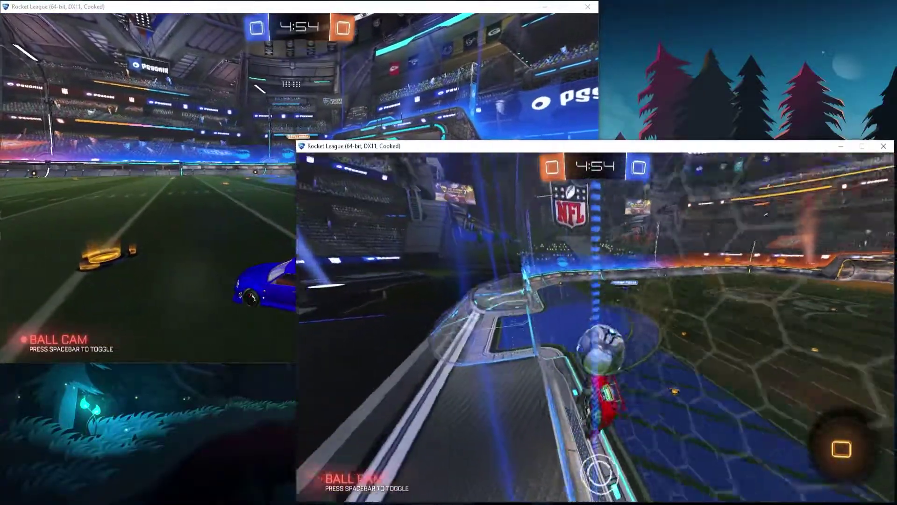
key(w)
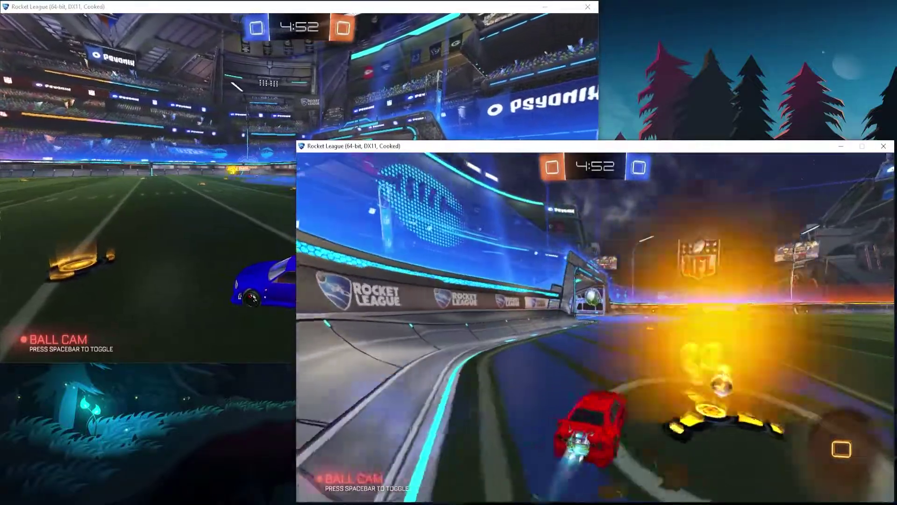
key(w)
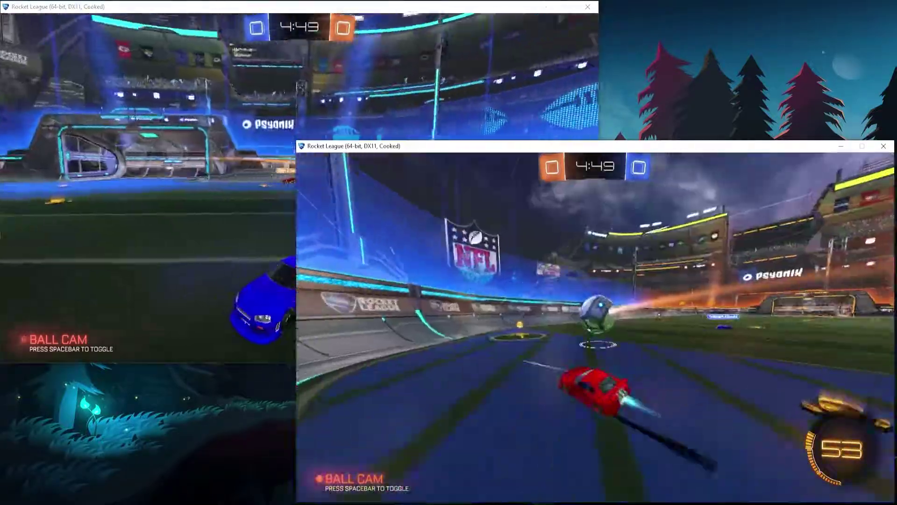
key(w)
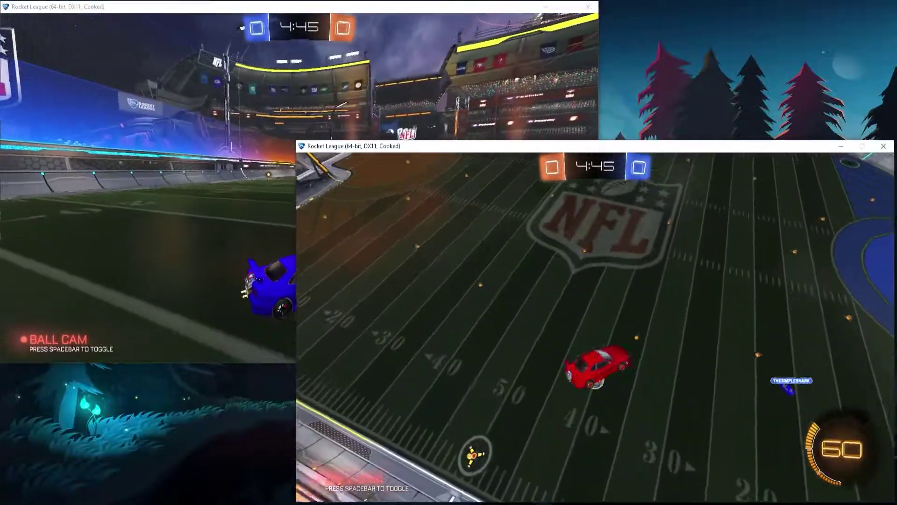
key(space)
key(w)
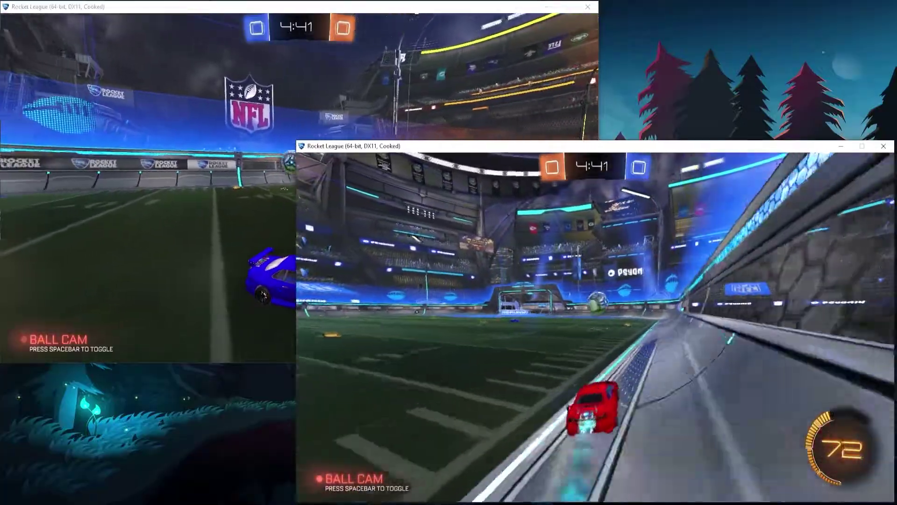
key(w)
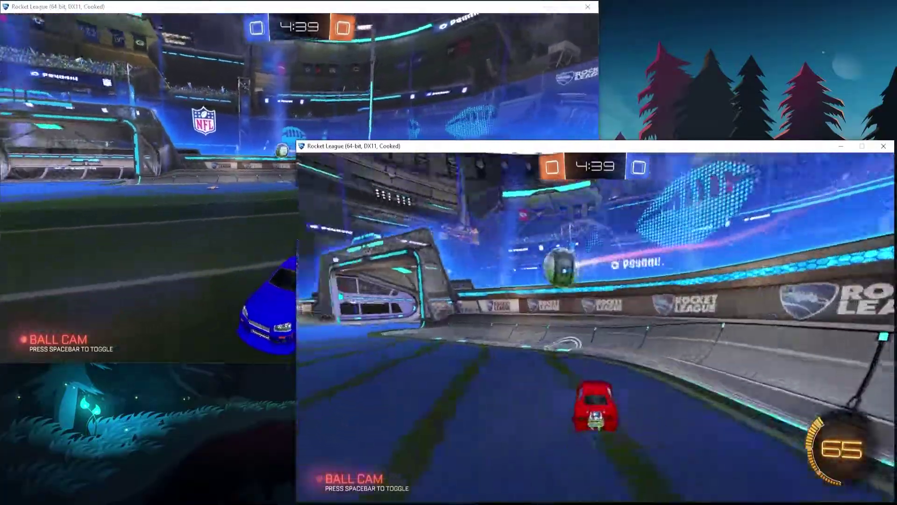